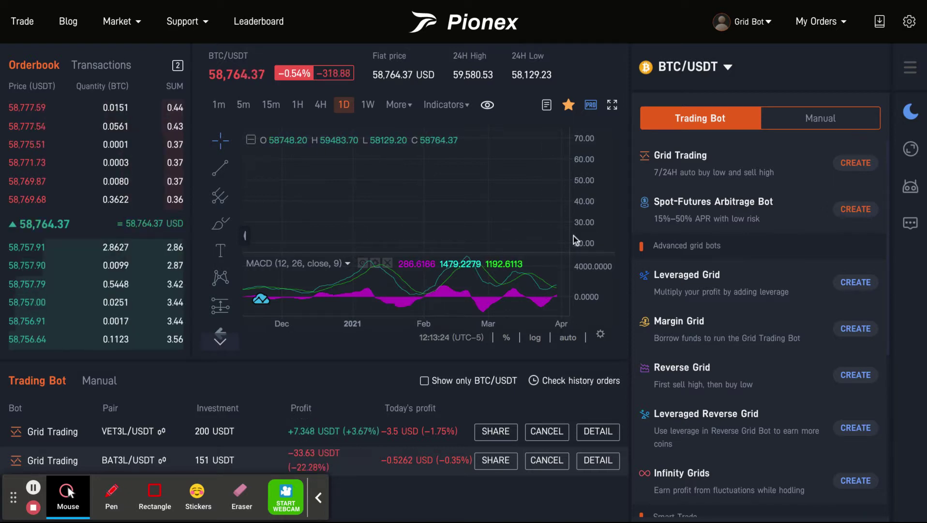
# Step: Search the coin list for xtz, switch to the XTZ/USDT pair, and open the Grid Trading bot setup for it
pyautogui.click(711, 72)
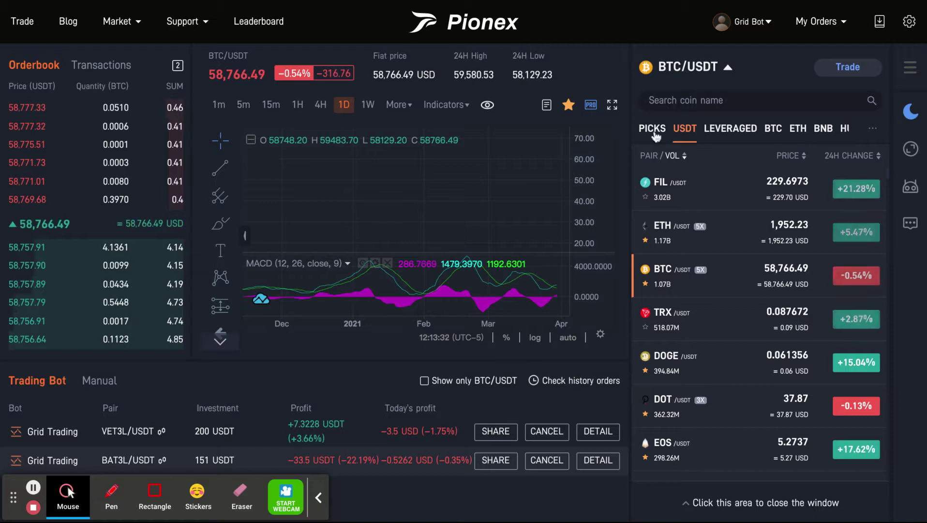
pyautogui.click(681, 100)
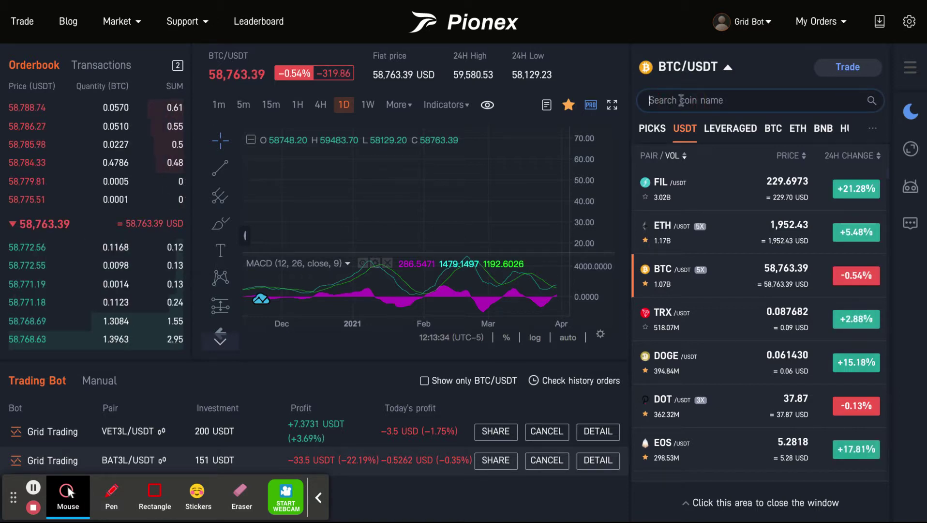
pyautogui.write('x')
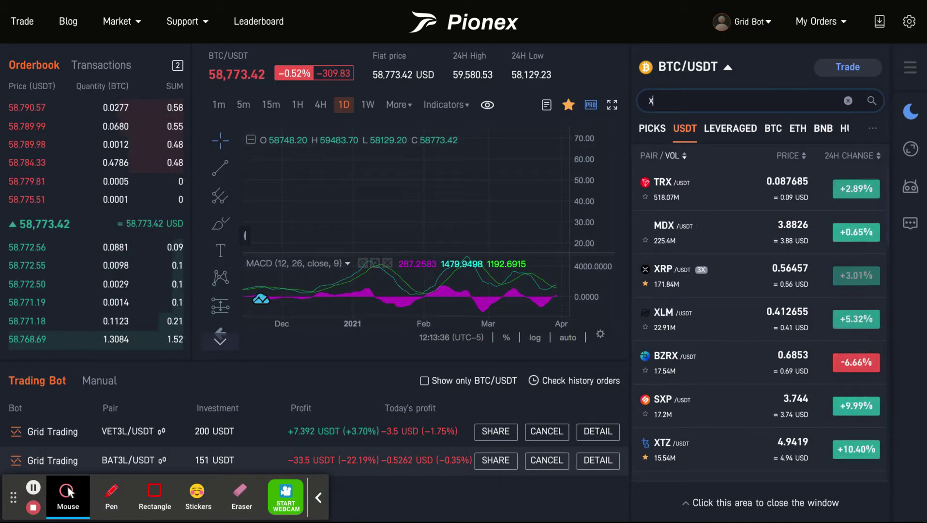
pyautogui.write('tz')
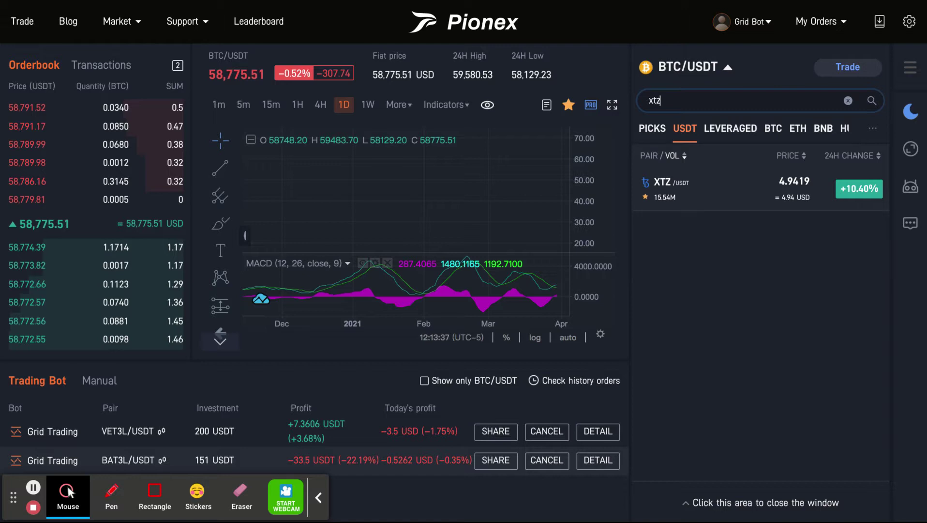
pyautogui.click(695, 195)
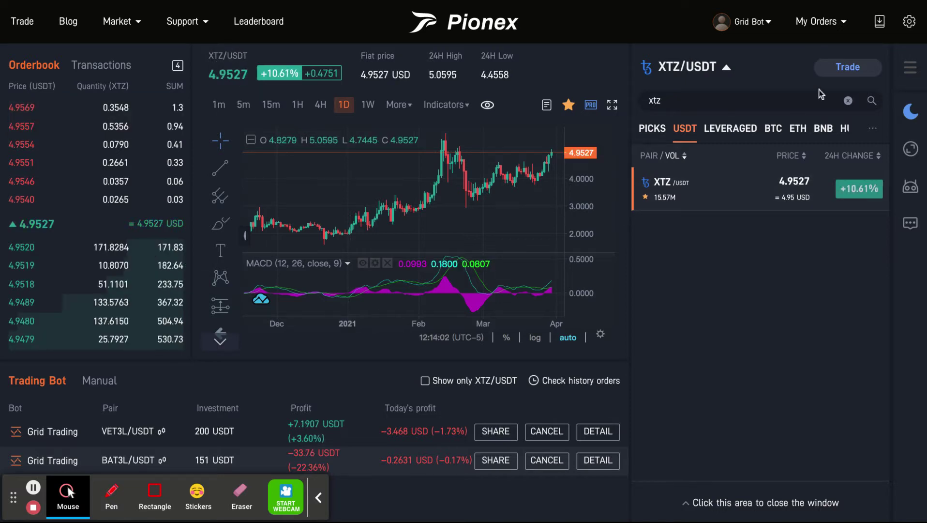
pyautogui.click(840, 74)
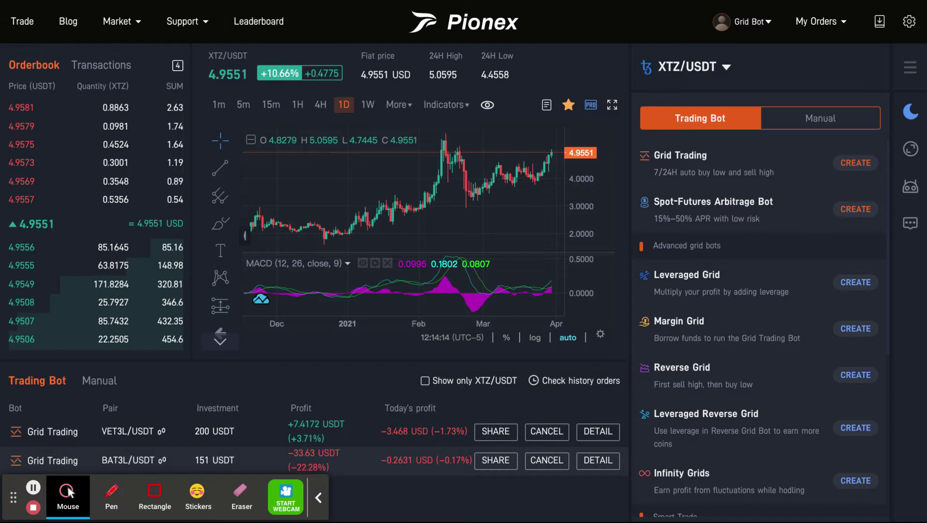
pyautogui.click(862, 167)
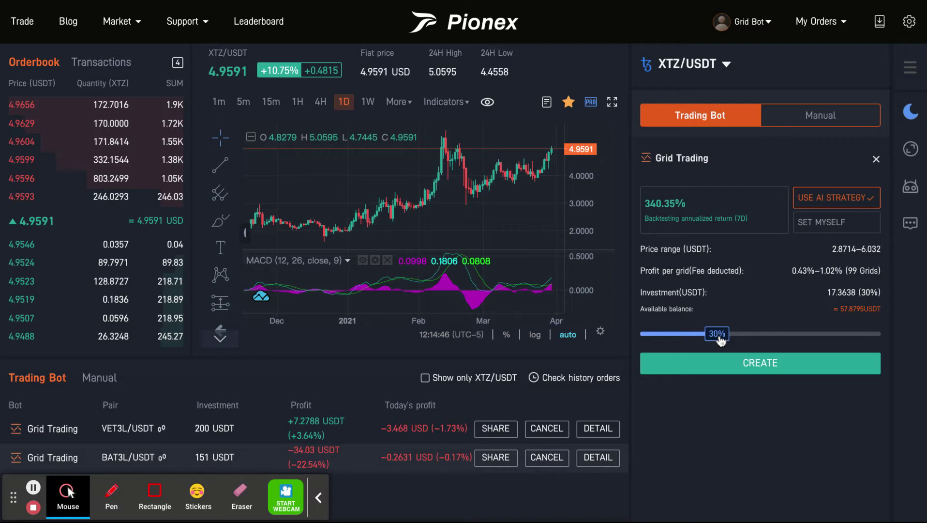
# Step: Try creating the AI strategy bot with 100% investment, review the confirmation's grid number, profit per grid and investment, and cancel it
pyautogui.moveTo(719, 335); pyautogui.dragTo(891, 333)
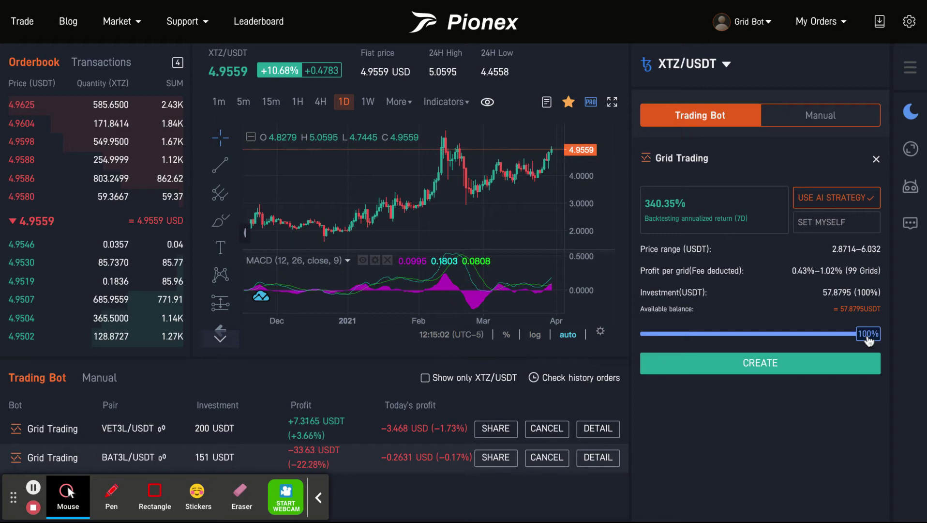
pyautogui.click(779, 364)
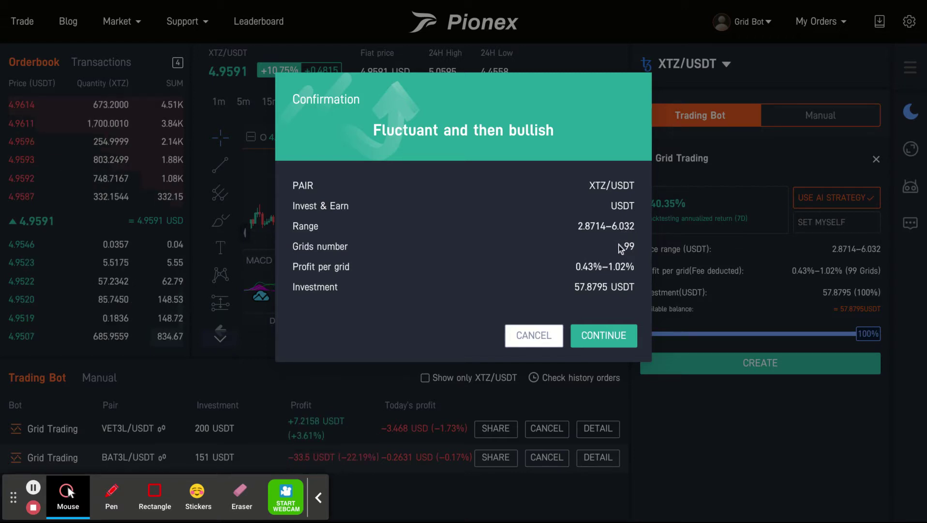
pyautogui.doubleClick(623, 247)
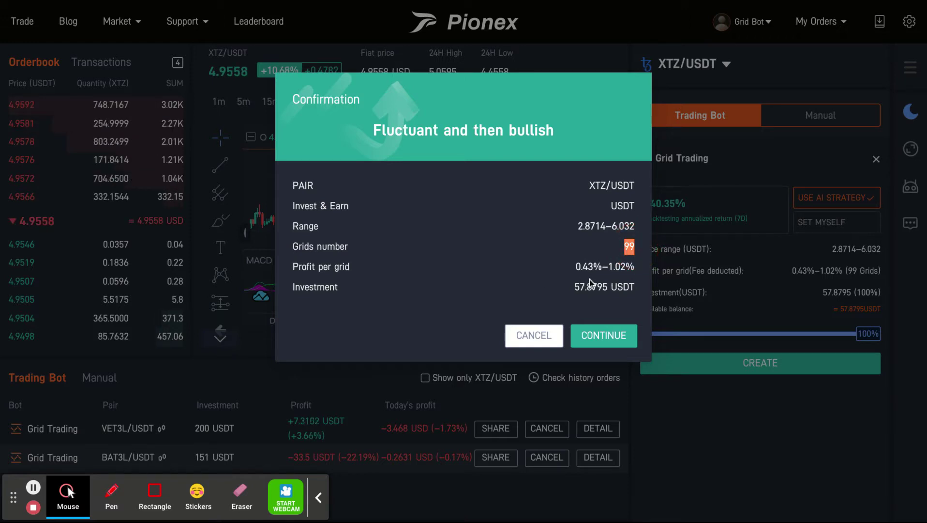
pyautogui.moveTo(575, 266); pyautogui.dragTo(633, 273)
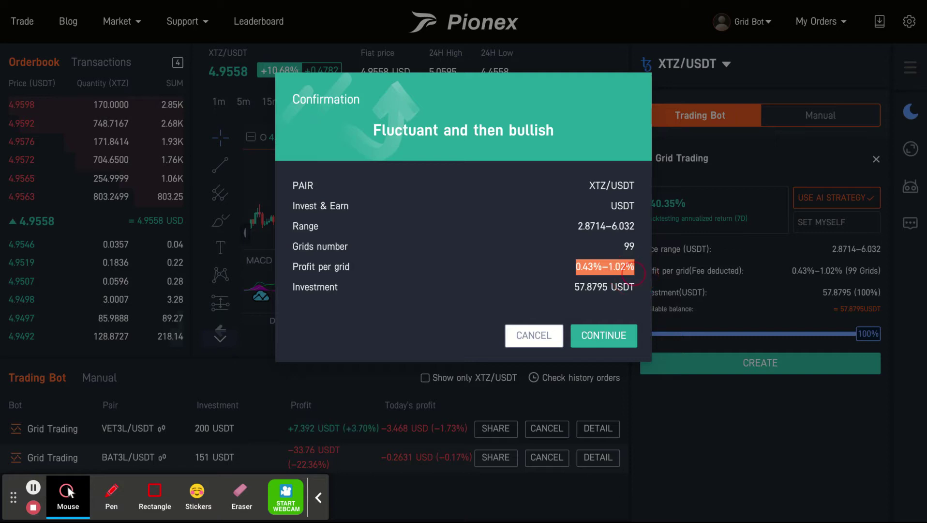
pyautogui.click(567, 293)
pyautogui.moveTo(566, 292); pyautogui.dragTo(629, 291)
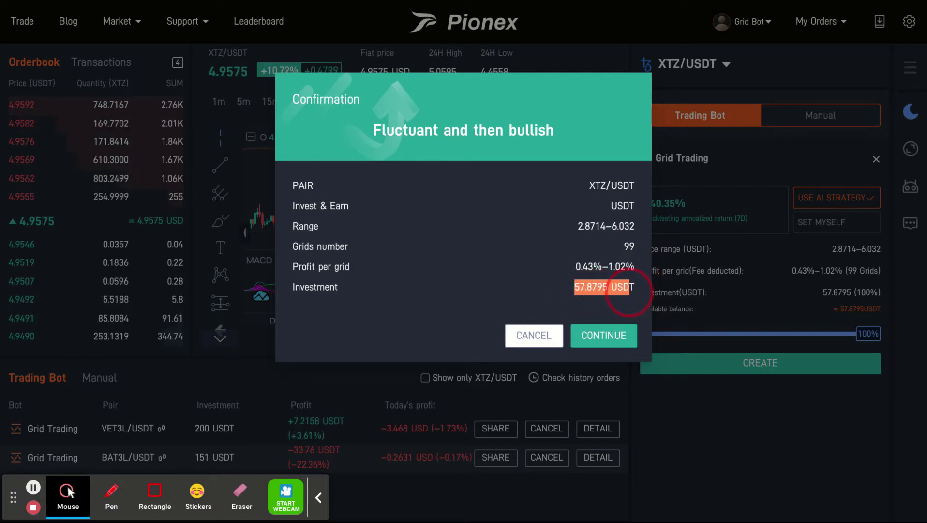
pyautogui.moveTo(629, 292); pyautogui.dragTo(636, 290)
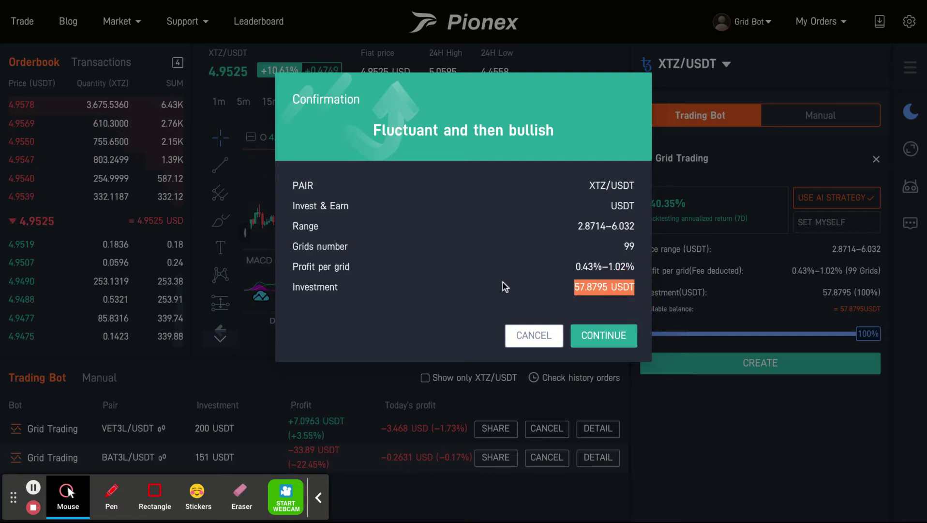
pyautogui.click(532, 340)
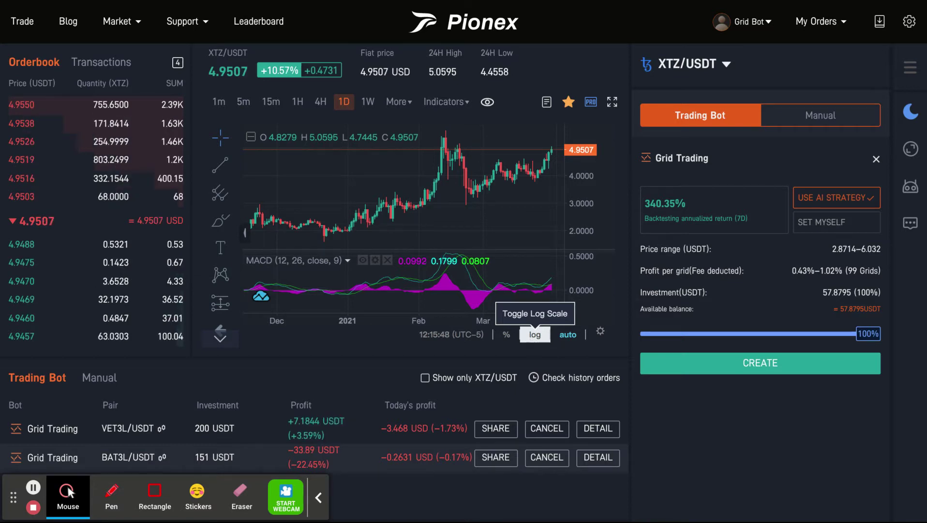
# Step: Switch to self-set parameters, auto-filled from the AI values, with the lower price changed to 3 and the upper price to 6 USDT
pyautogui.click(823, 225)
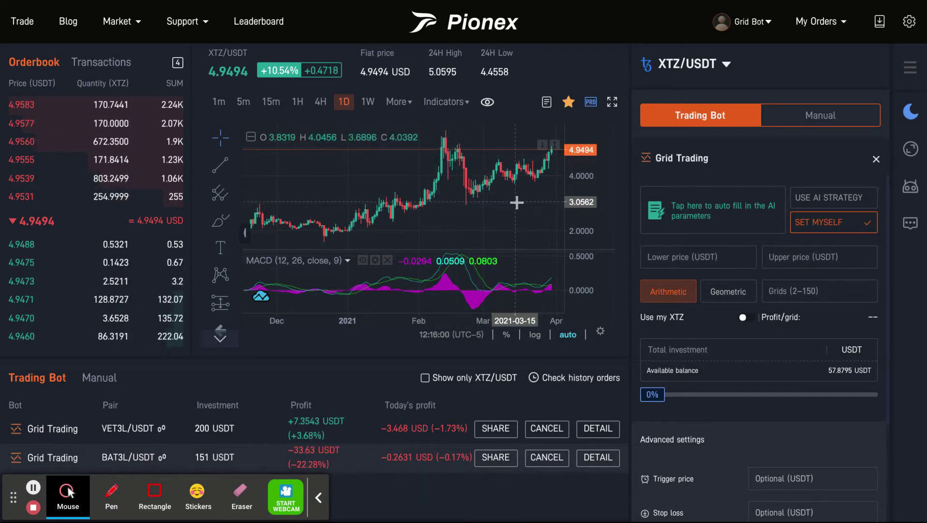
pyautogui.click(695, 232)
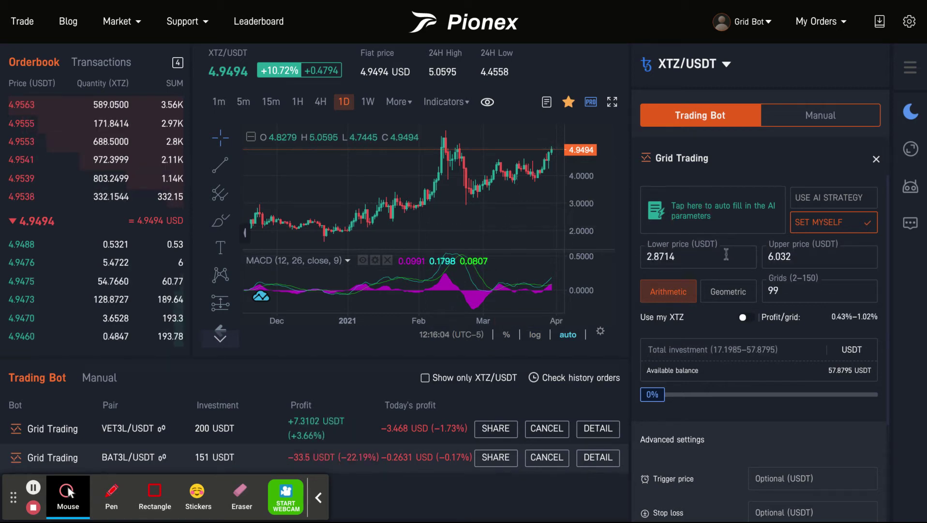
pyautogui.moveTo(727, 255); pyautogui.dragTo(638, 255)
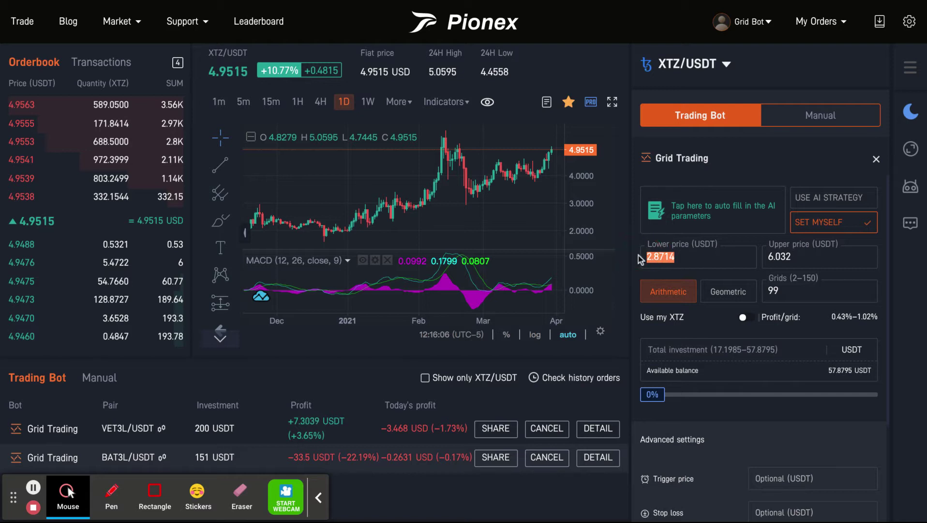
pyautogui.write('3')
pyautogui.click(638, 255)
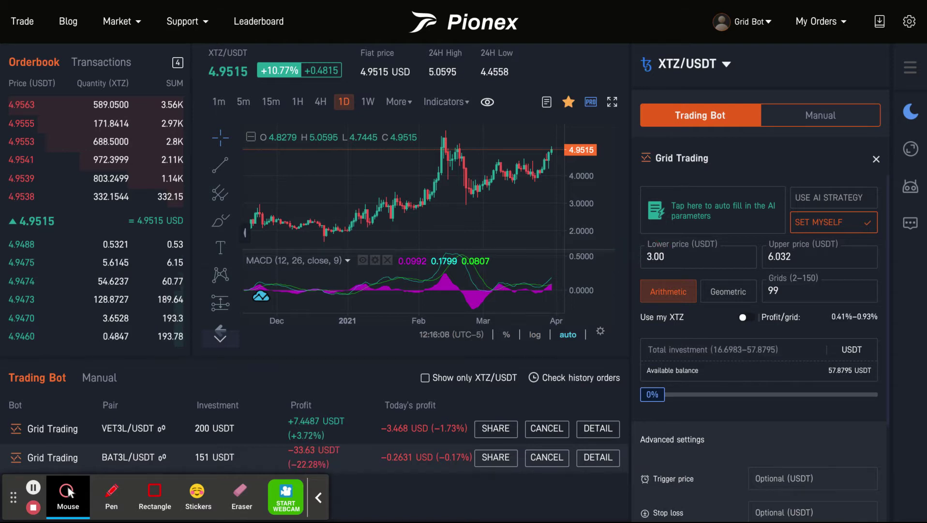
pyautogui.click(838, 260)
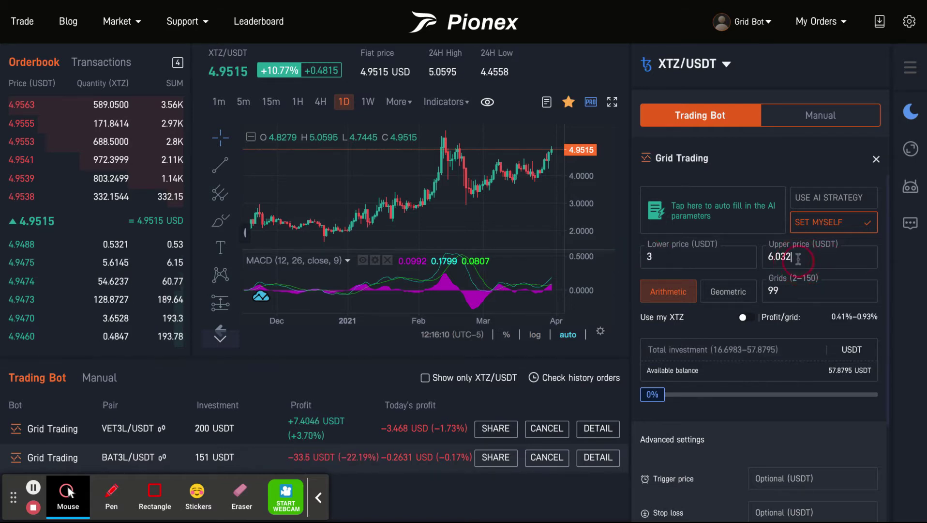
pyautogui.press('BackSpace')
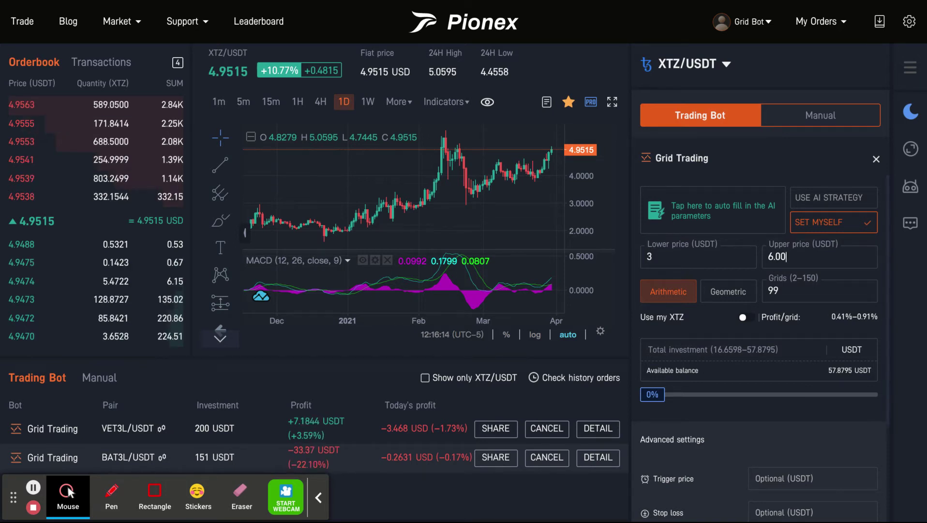
# Step: Set the number of grids to 150
pyautogui.click(806, 293)
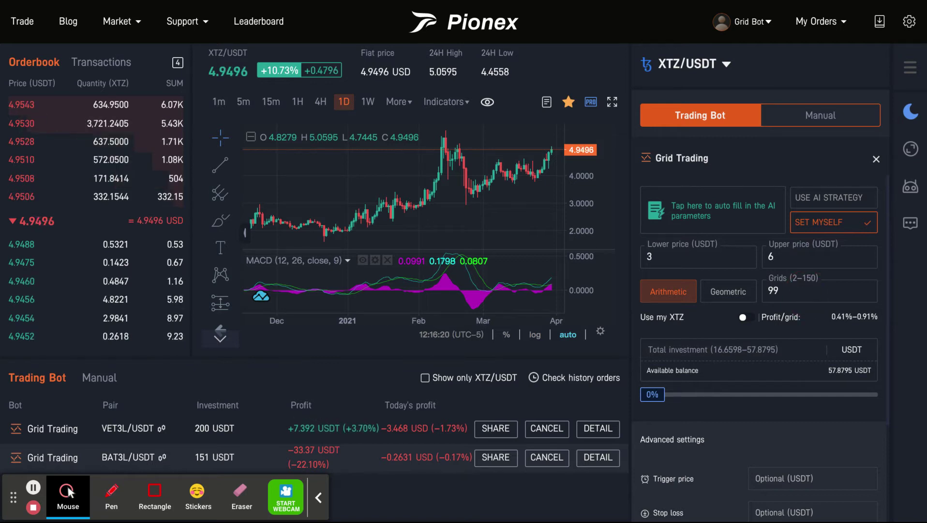
pyautogui.press('BackSpace')
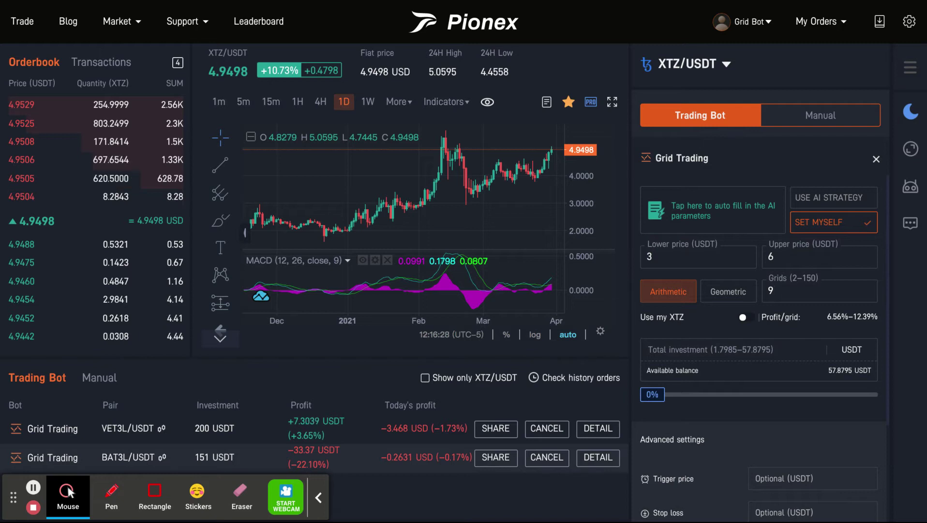
pyautogui.press('BackSpace')
pyautogui.write('1')
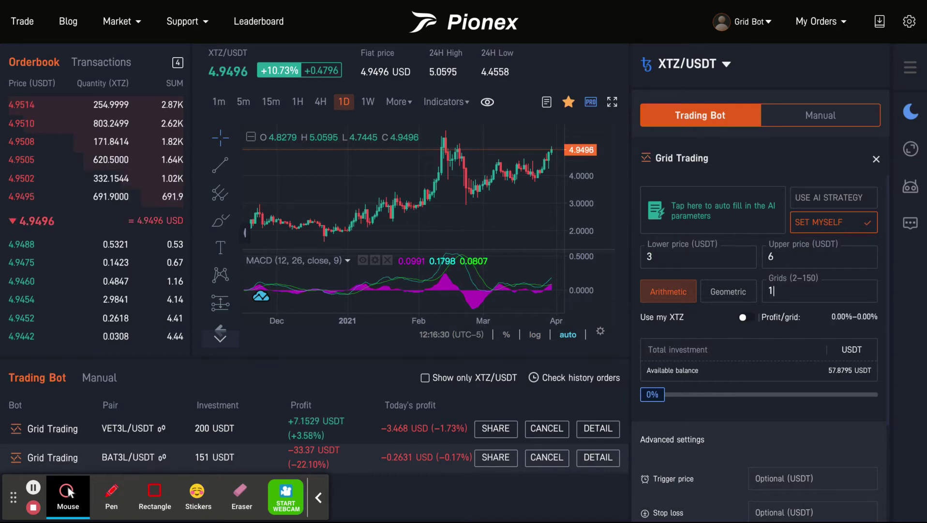
pyautogui.write('500')
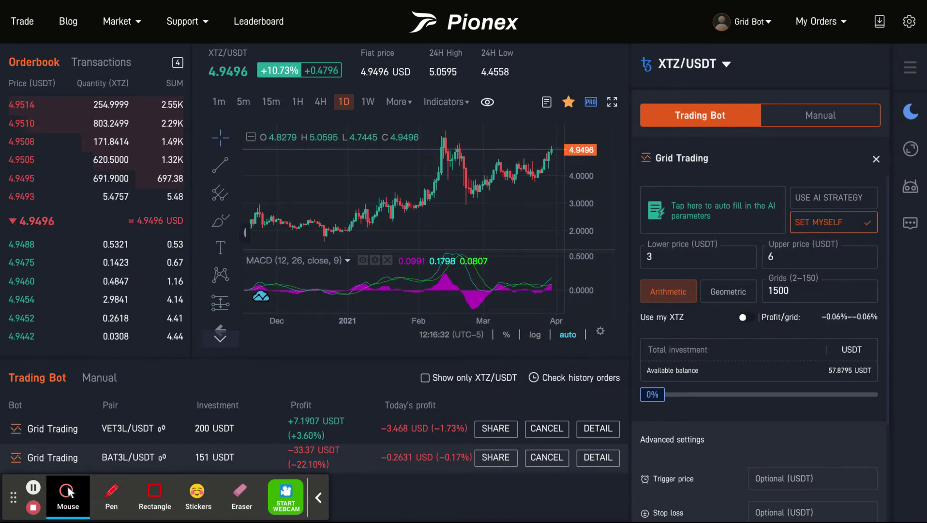
pyautogui.press('BackSpace')
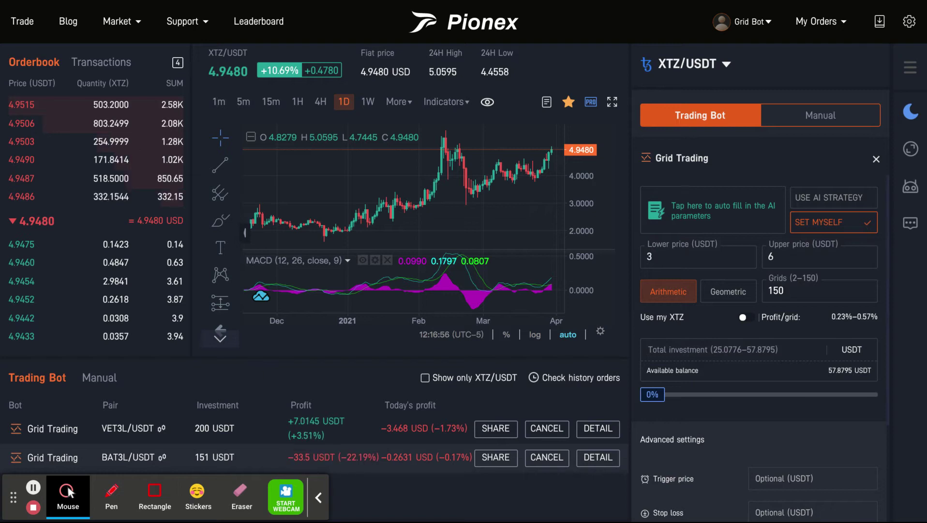
# Step: Set the total investment to 50% of the available balance and compare Geometric with Arithmetic grids, keeping Arithmetic selected
pyautogui.click(671, 349)
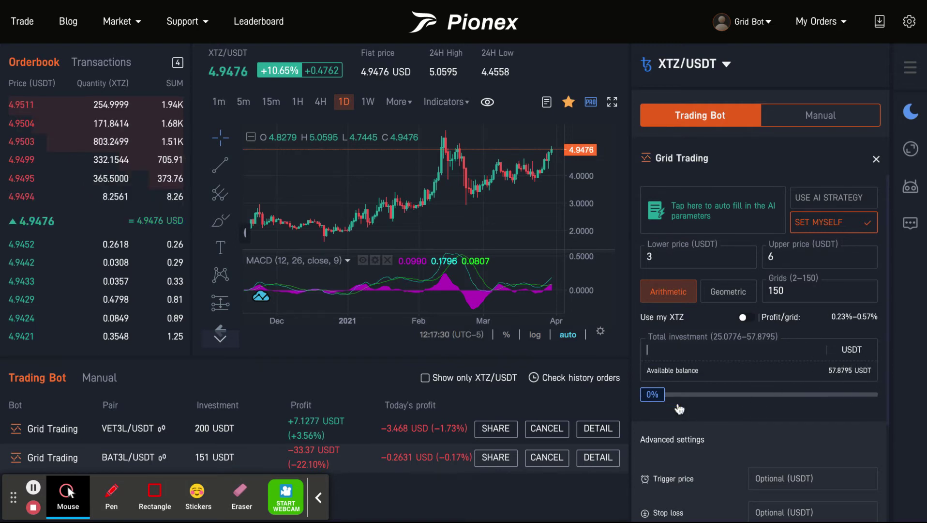
pyautogui.moveTo(658, 400); pyautogui.dragTo(760, 402)
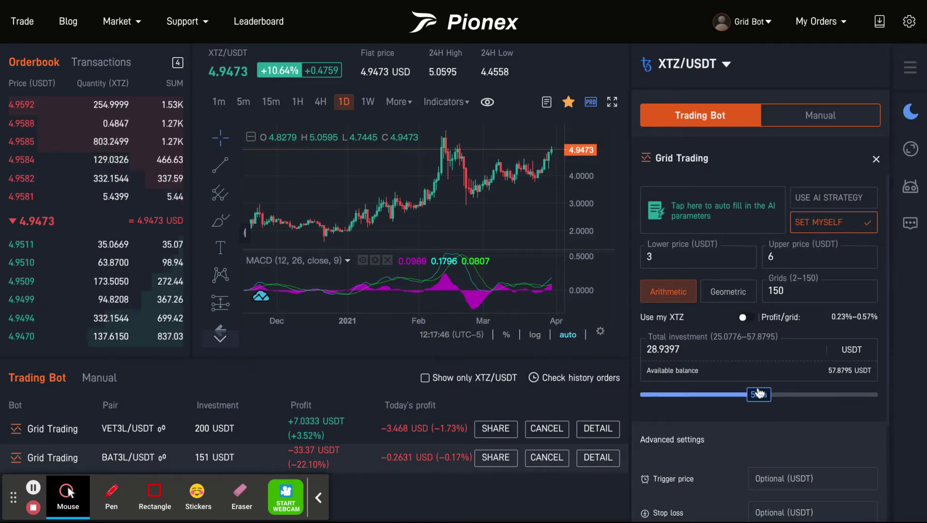
pyautogui.click(727, 301)
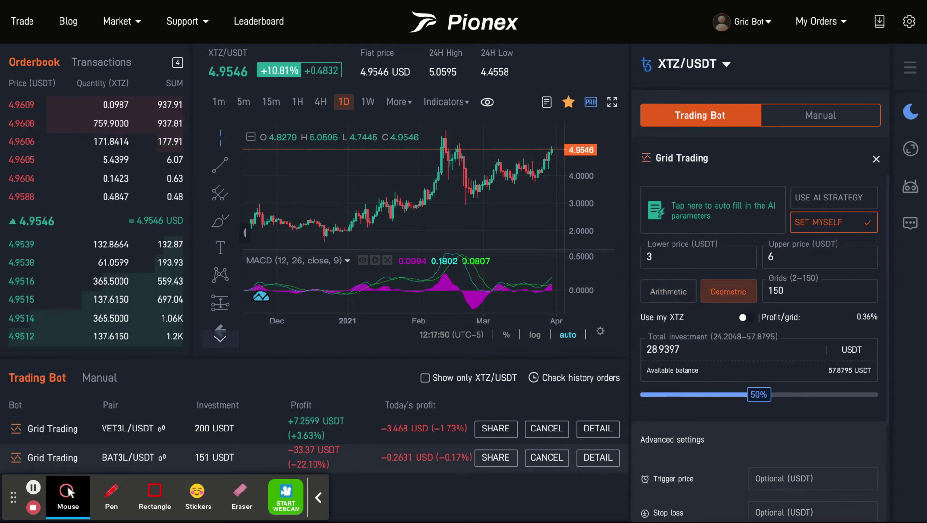
pyautogui.click(673, 295)
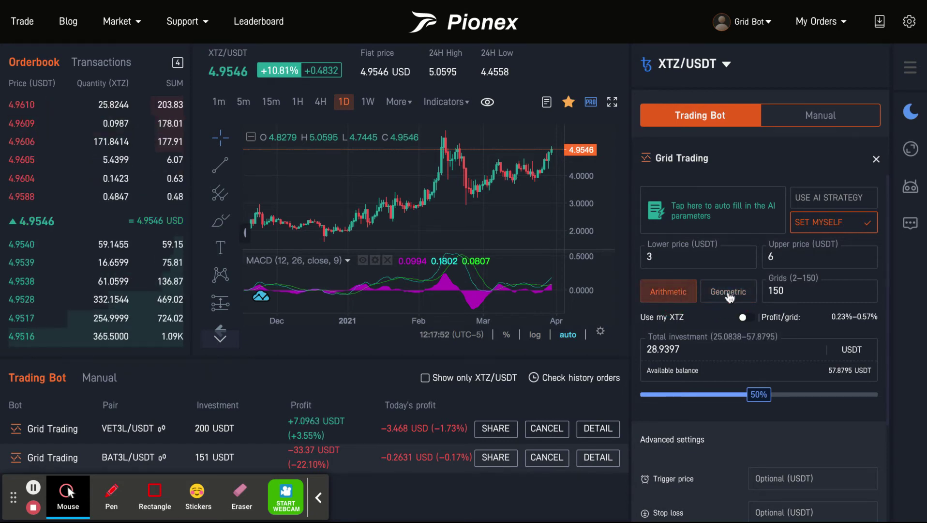
pyautogui.click(728, 295)
pyautogui.click(682, 296)
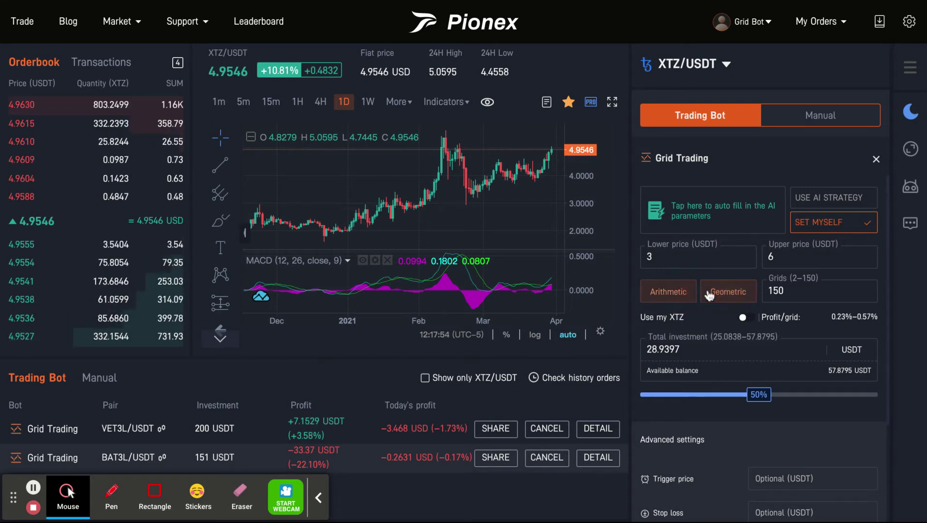
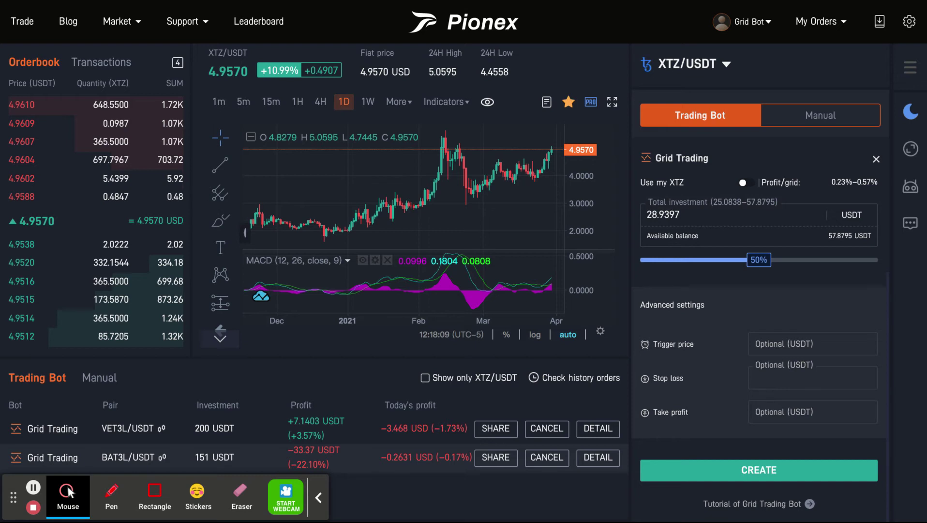
# Step: Set the bot's stop loss to 2 USDT and its take profit to 6.00 USDT
pyautogui.write('2.00')
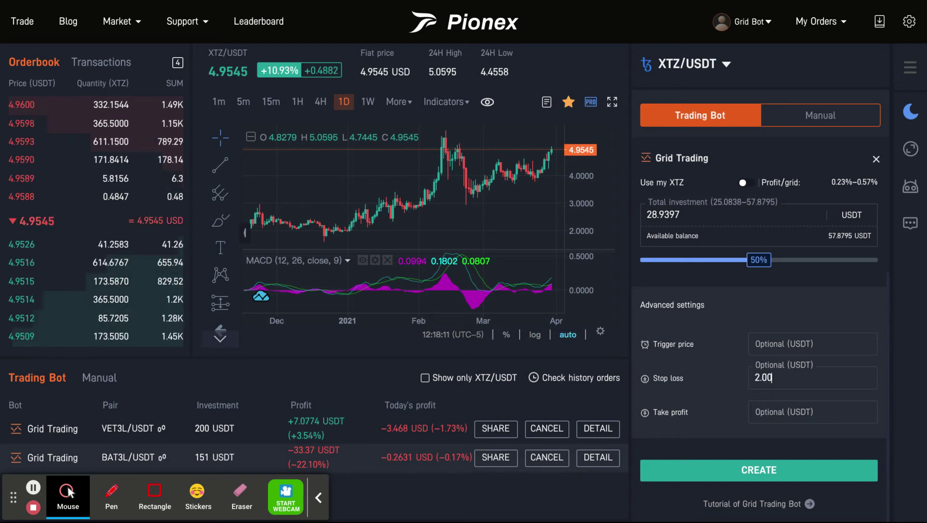
pyautogui.click(782, 410)
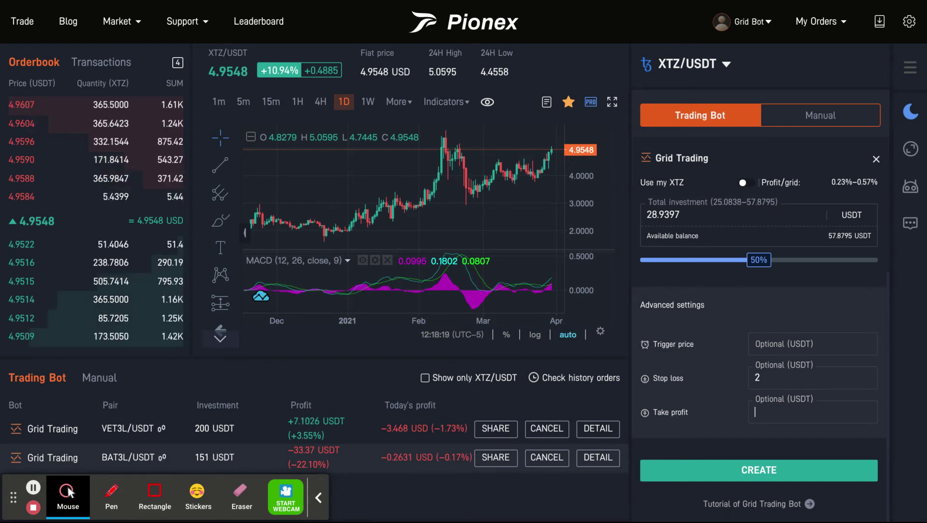
pyautogui.write('6')
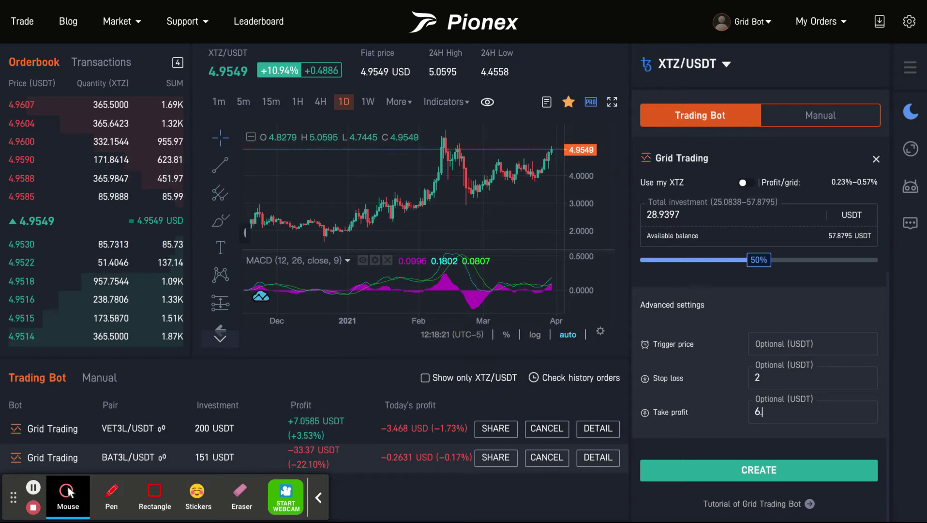
pyautogui.write('.00')
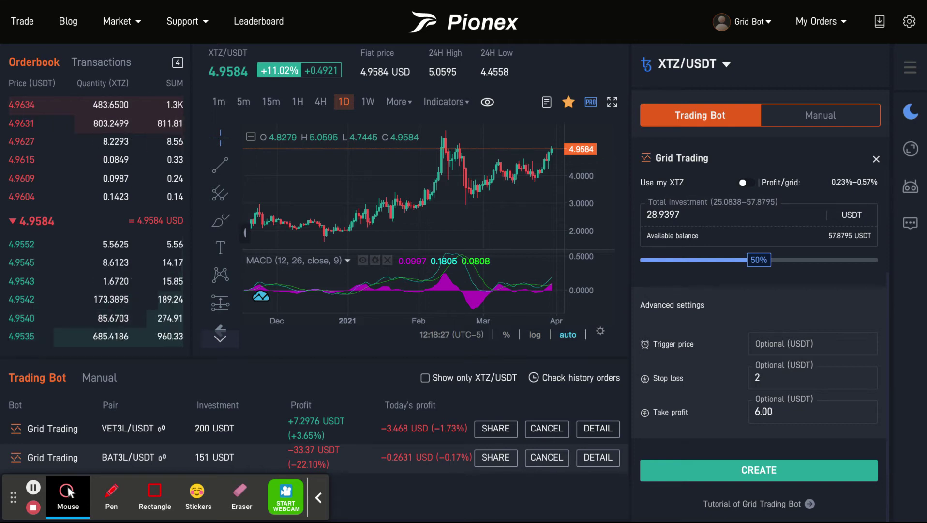
# Step: Set the bot's trigger price to 3.50 USDT in the advanced settings
pyautogui.click(777, 343)
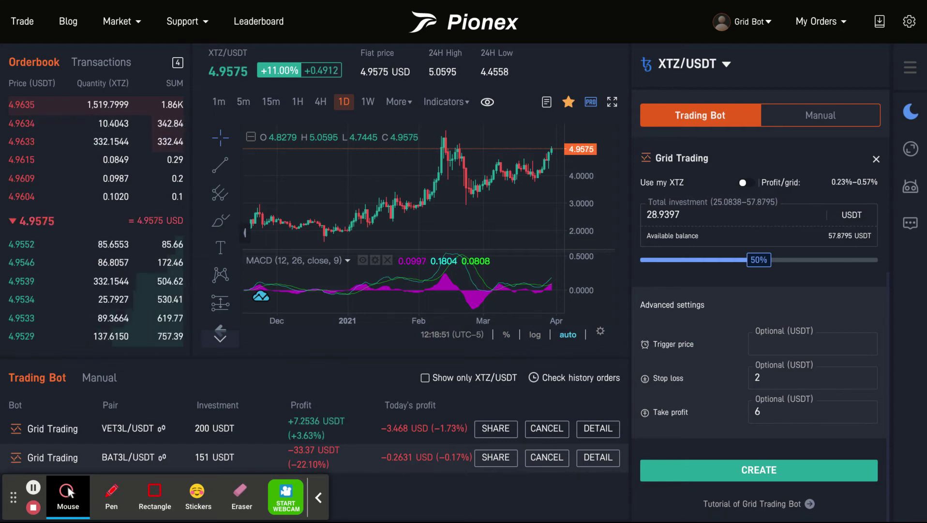
pyautogui.write('3')
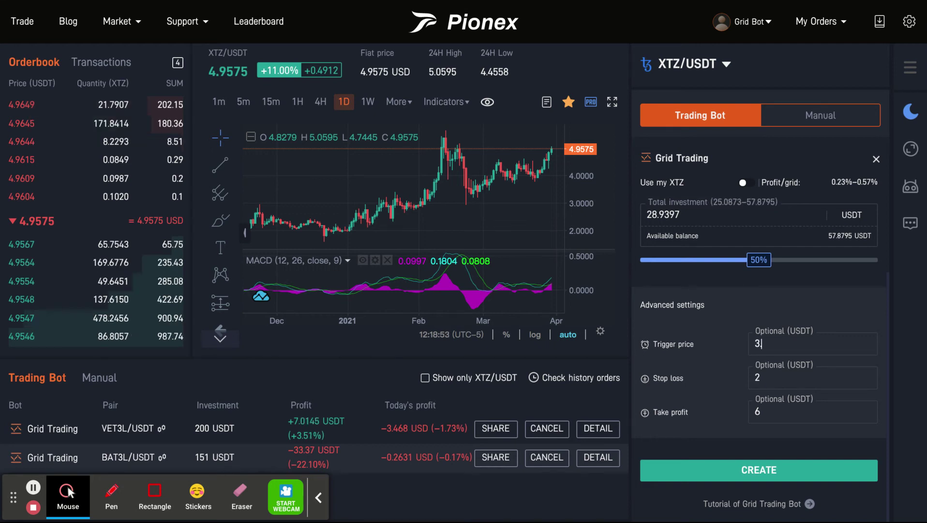
pyautogui.write('.50')
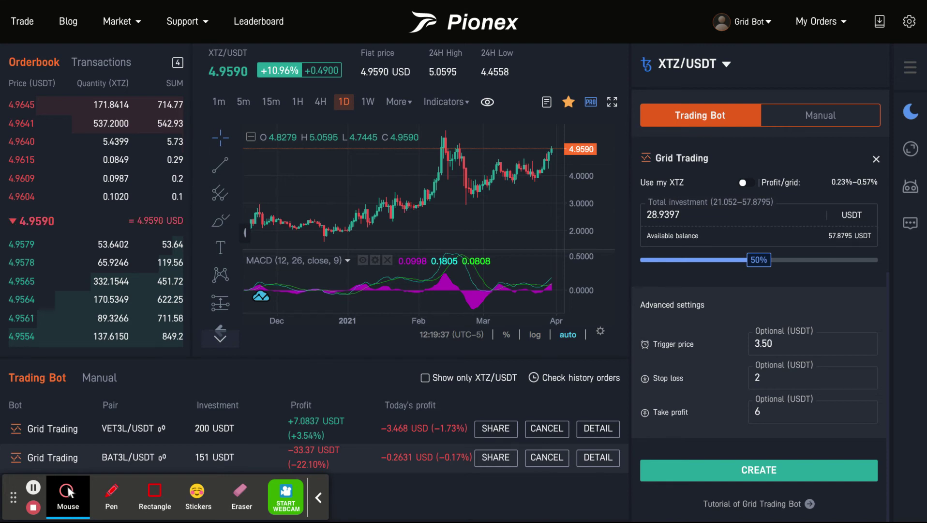
# Step: Turn on the option to use existing XTZ for the investment and switch it back off
pyautogui.scroll(2, 722, 227)
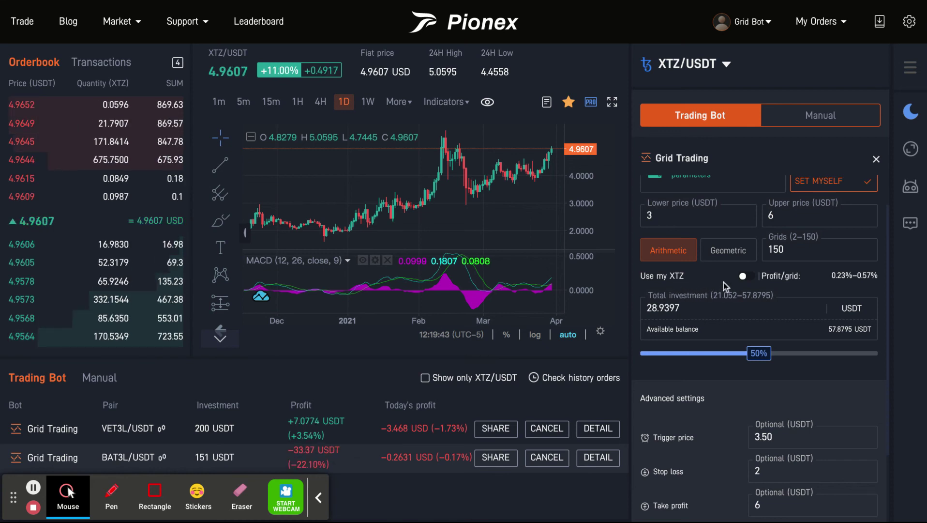
pyautogui.click(745, 276)
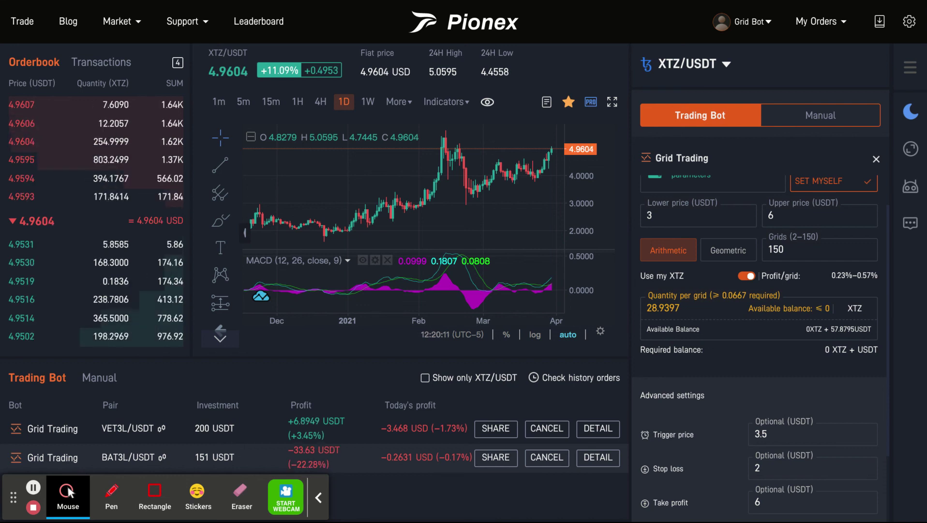
pyautogui.click(747, 276)
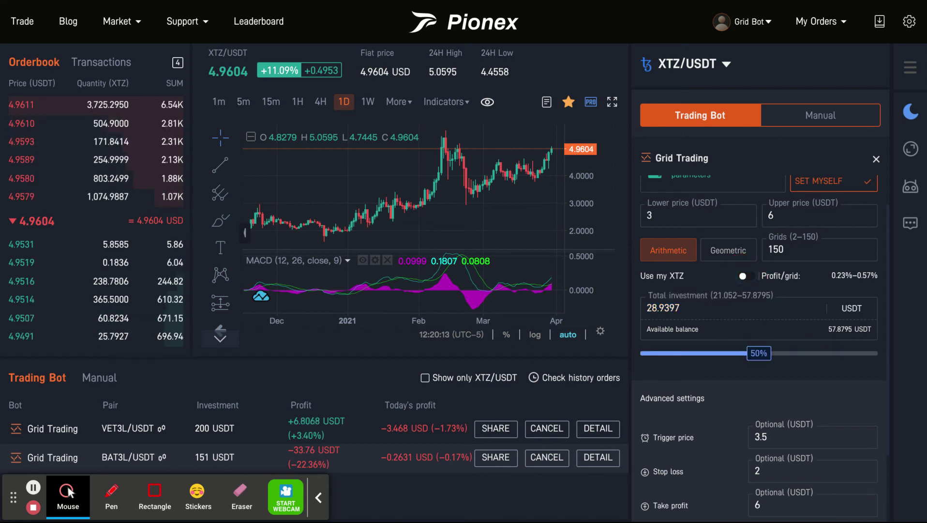